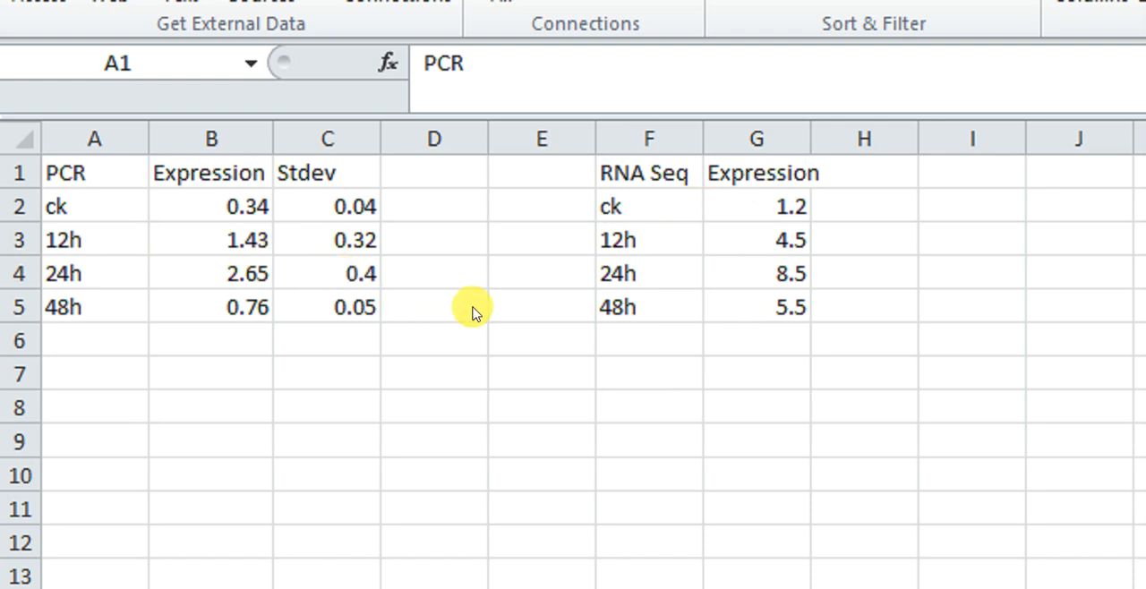
Copy the PCR table with its Expression and Stdev columns, cells A1:C5.
key("ctrl+a")
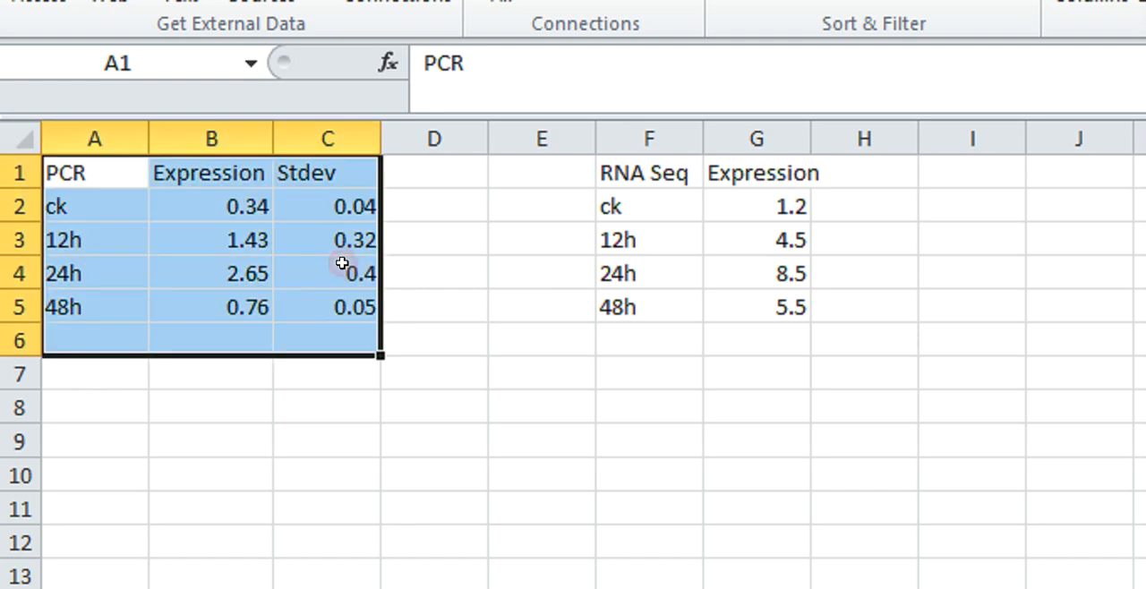
left_click(90, 169)
left_click_drag(92, 169, 330, 301)
right_click(235, 240)
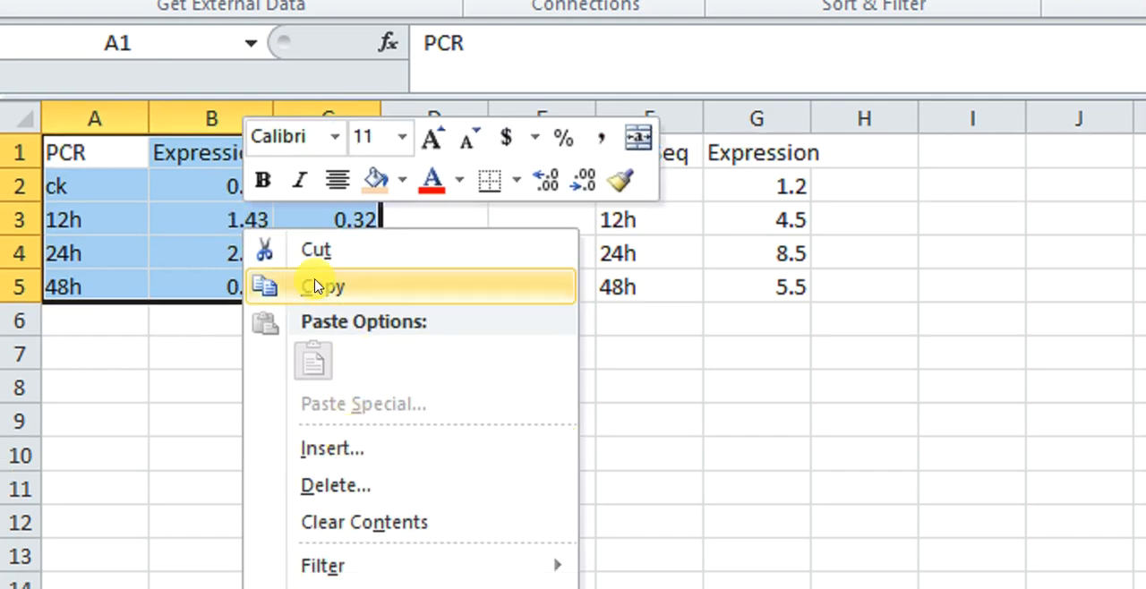
left_click(315, 287)
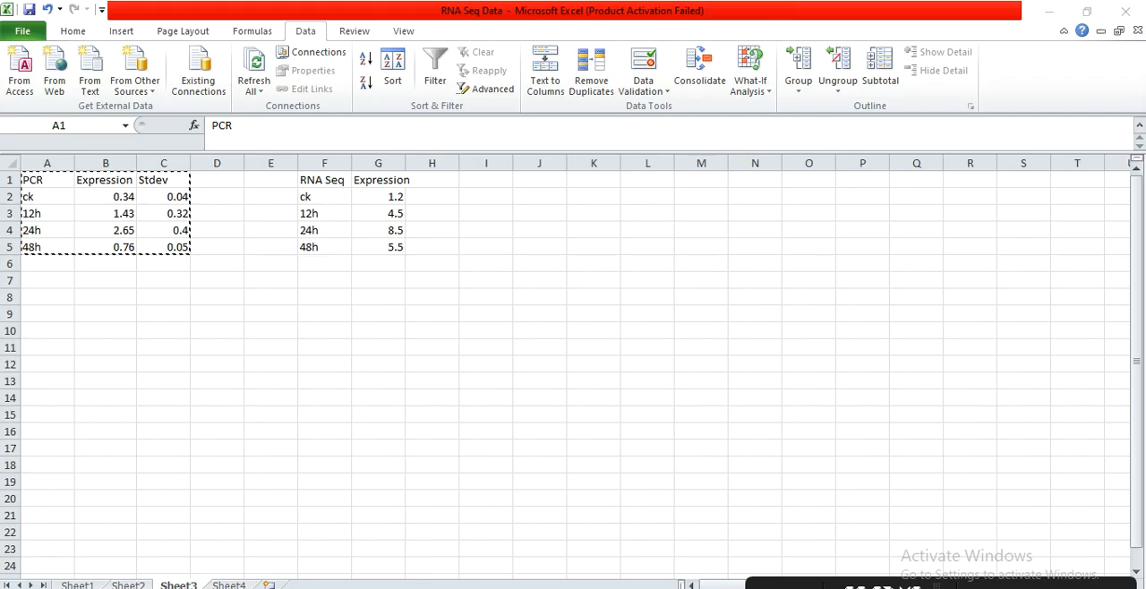
Switch to the SRplot dual Y axis page in the browser and paste the copied table as the PCR data.
mouse_move(537, 577)
left_click(723, 570)
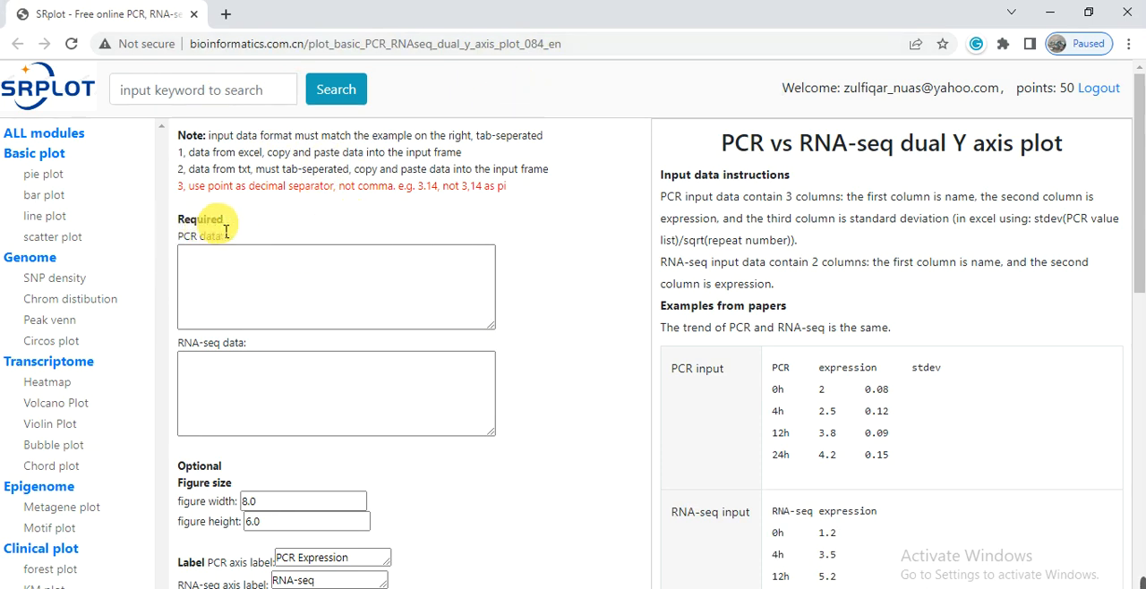
mouse_move(1125, 587)
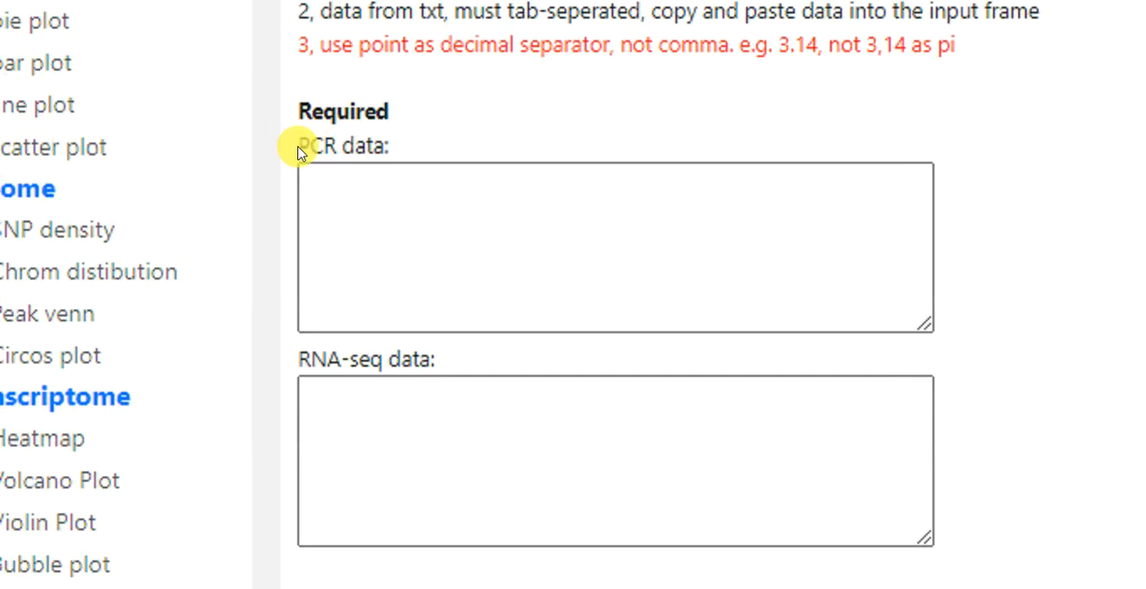
left_click(375, 200)
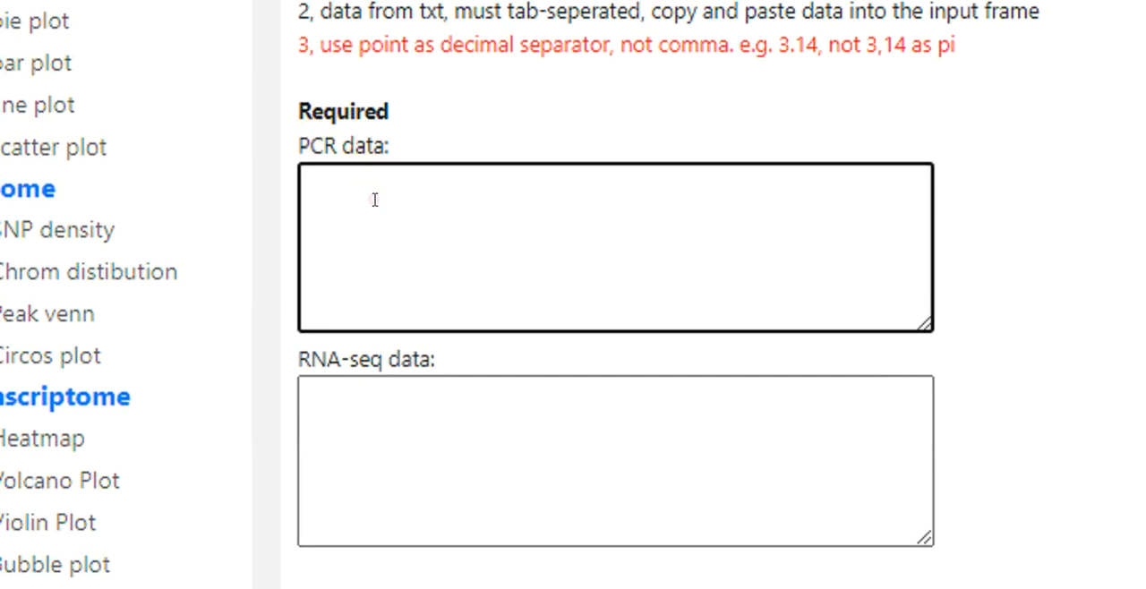
key("ctrl+v")
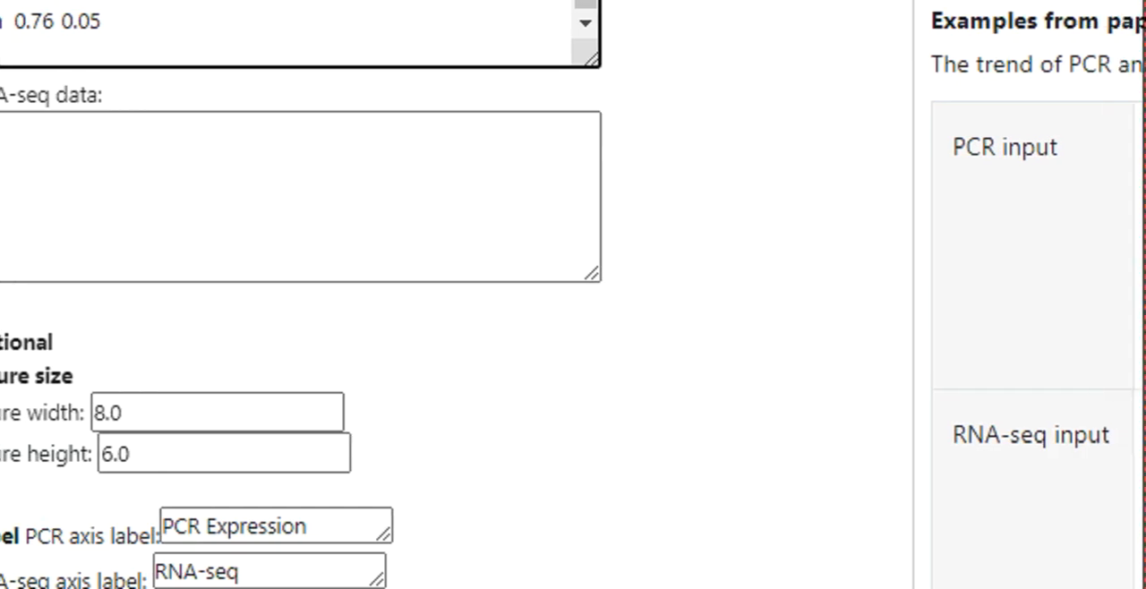
Switch back to the Excel workbook and copy the RNA Seq table, cells F1:G5.
left_click(847, 506)
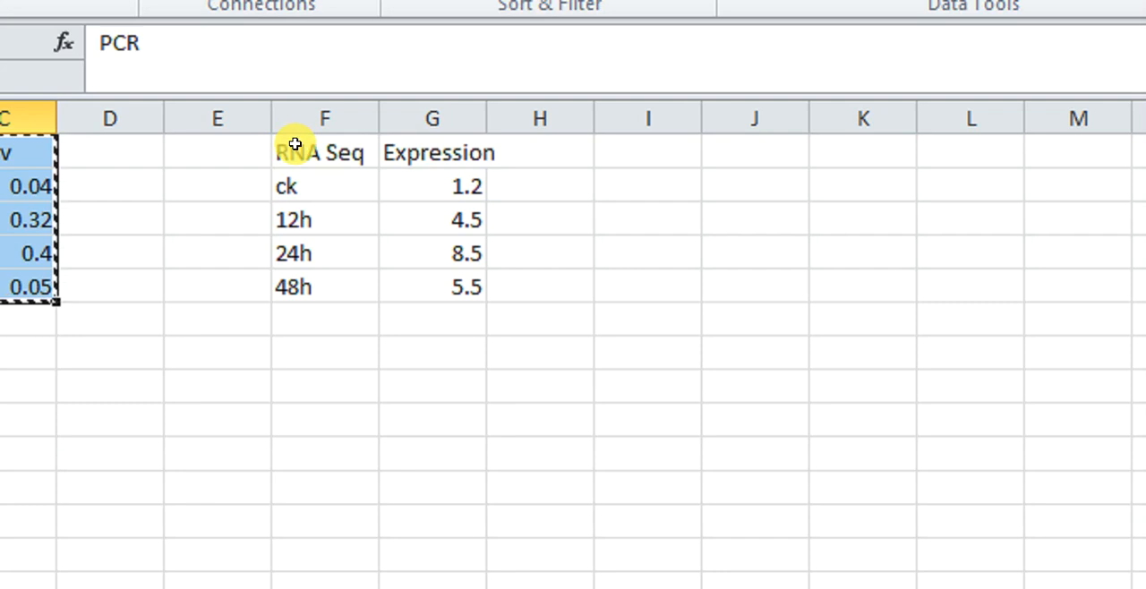
left_click_drag(295, 144, 477, 282)
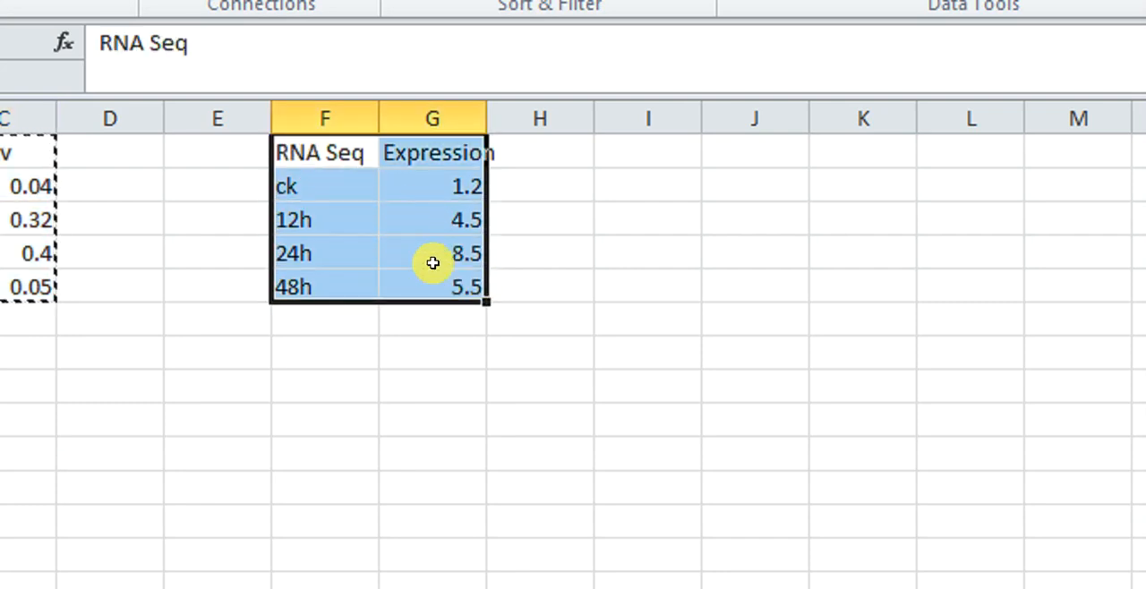
key("ctrl+c")
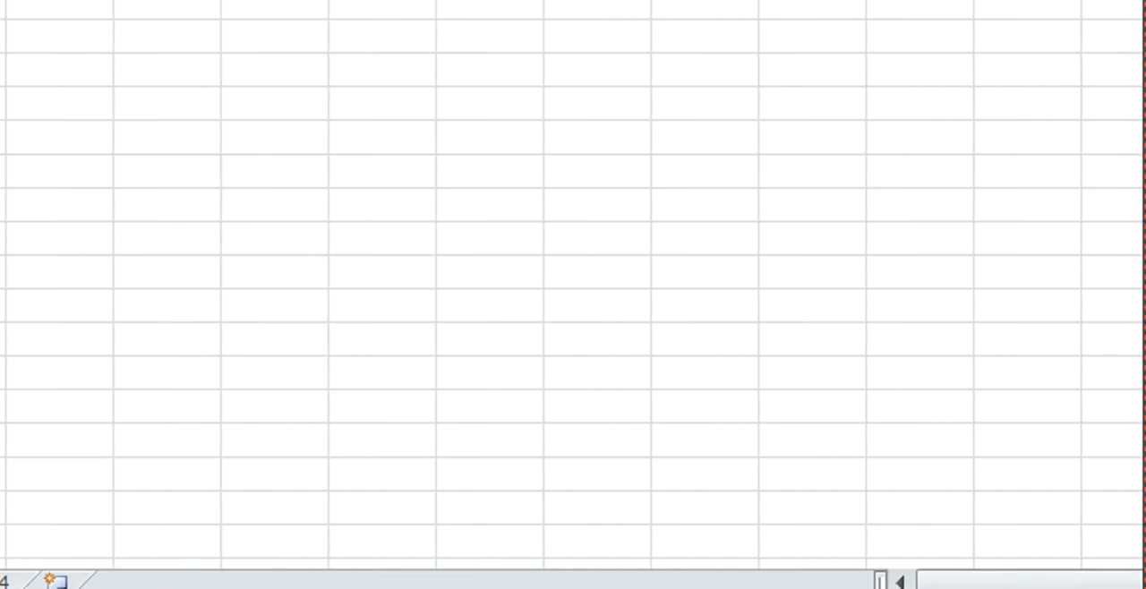
Return to the SRplot page in the browser and paste the copied table as the RNA-seq data.
left_click(857, 568)
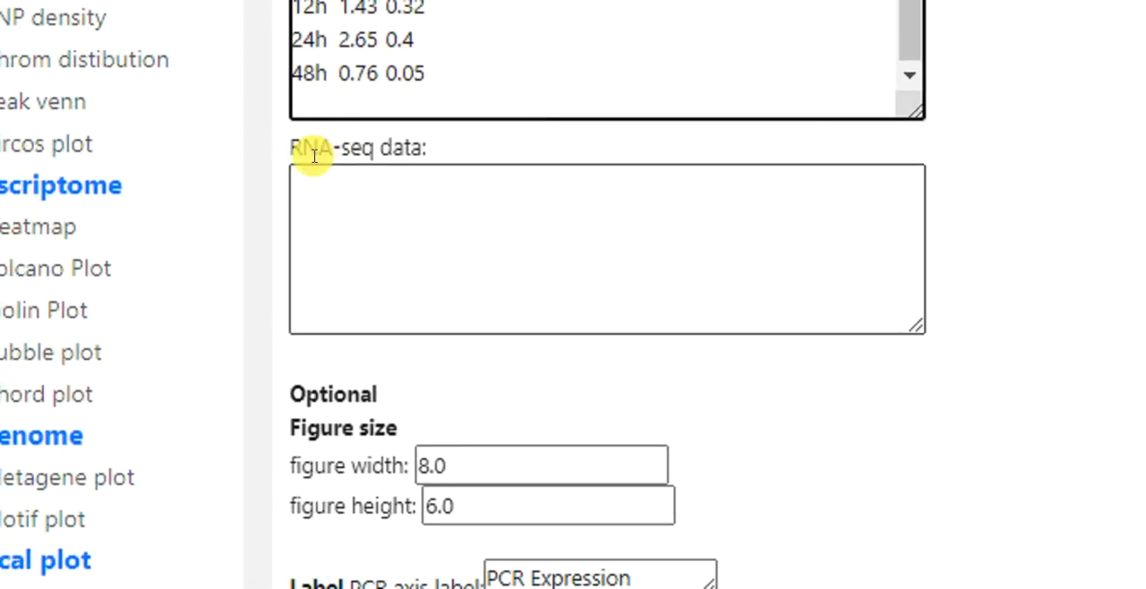
left_click(393, 203)
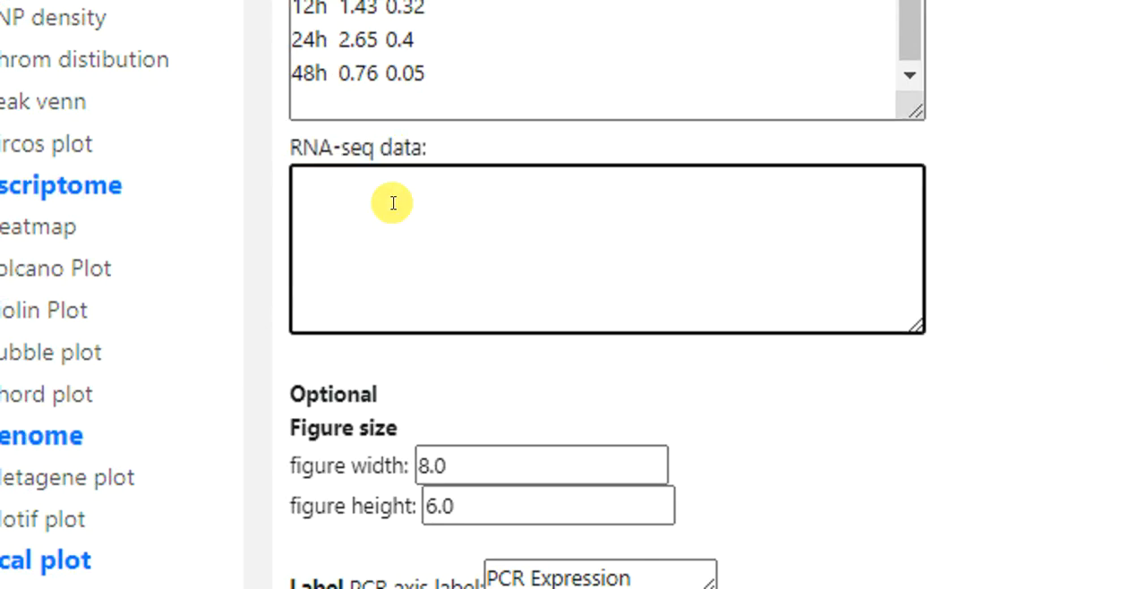
key("ctrl+v")
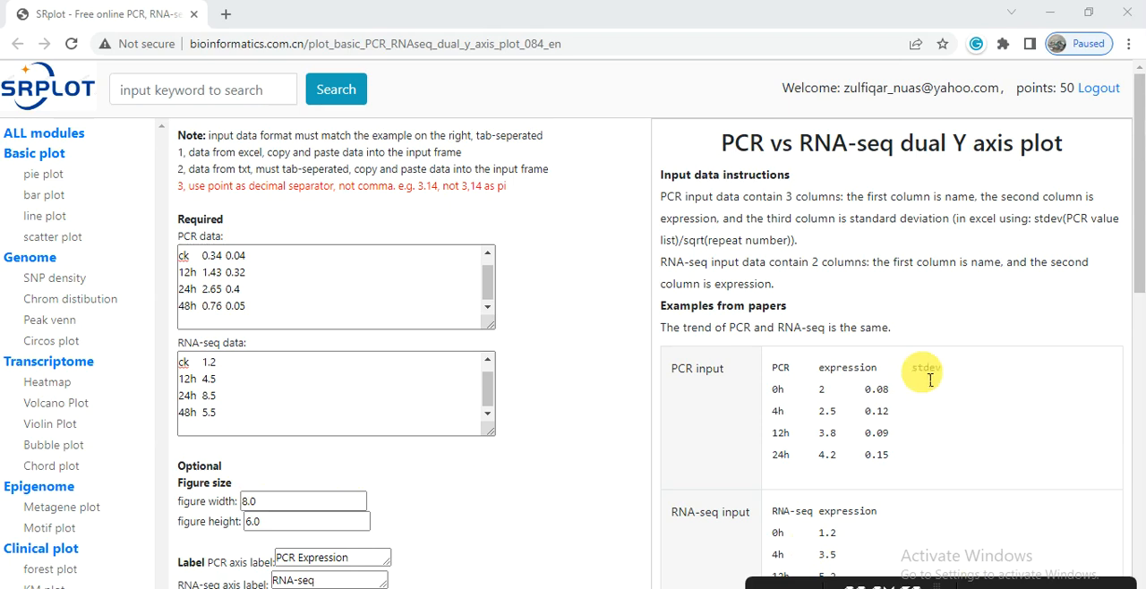
Set the plot's font sizes to 20 for ticks, 24 for axis labels and 18 for the legend.
left_click(1141, 291)
scroll(1139, 296, "down", 5)
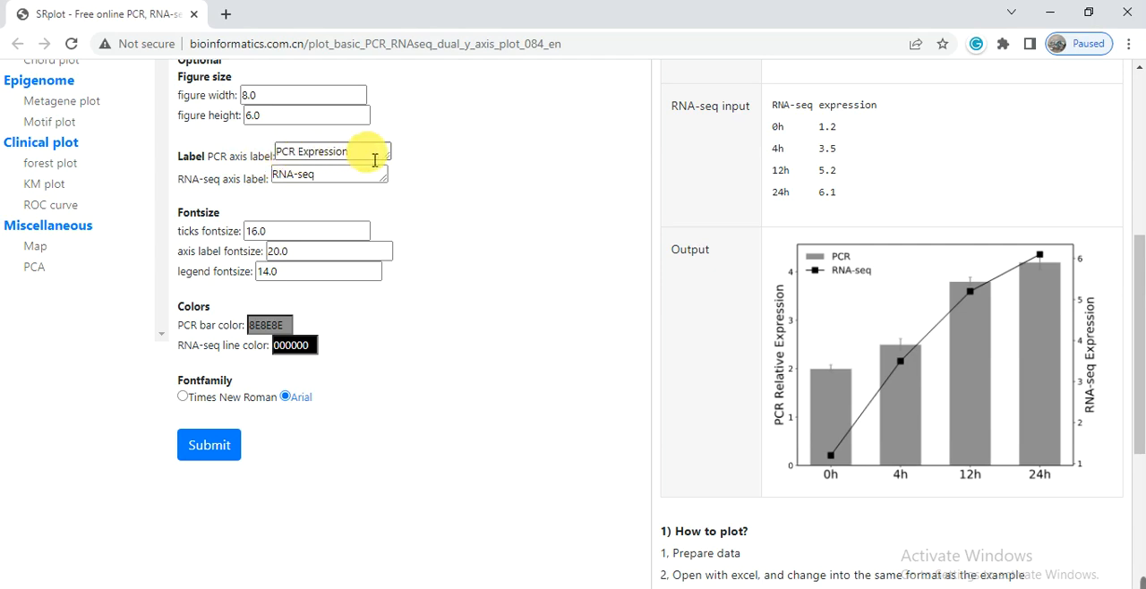
left_click_drag(376, 154, 313, 160)
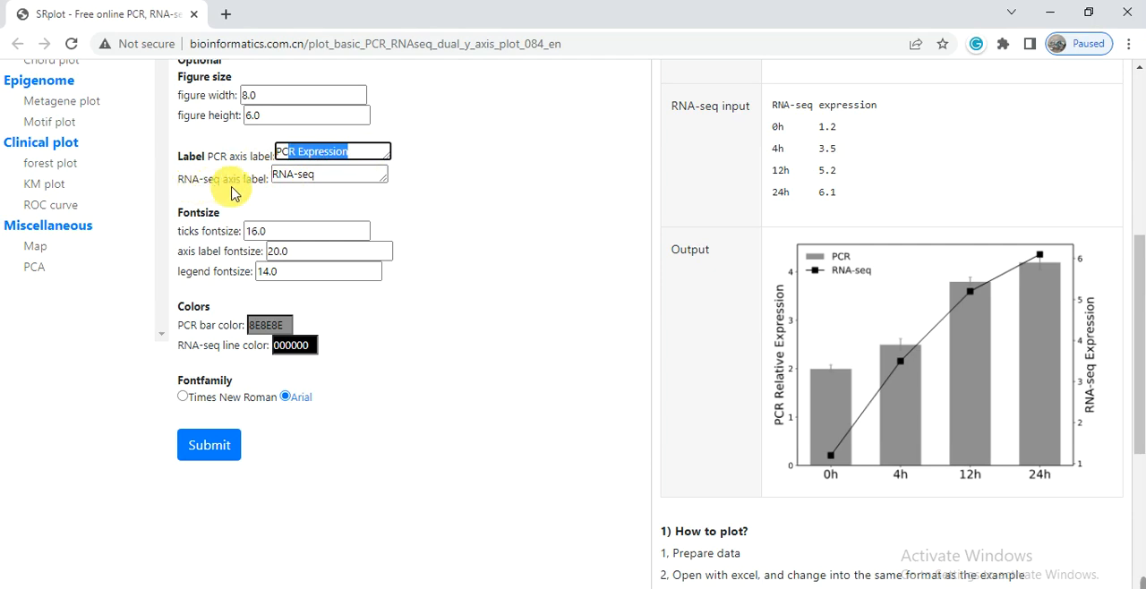
left_click_drag(340, 182, 272, 177)
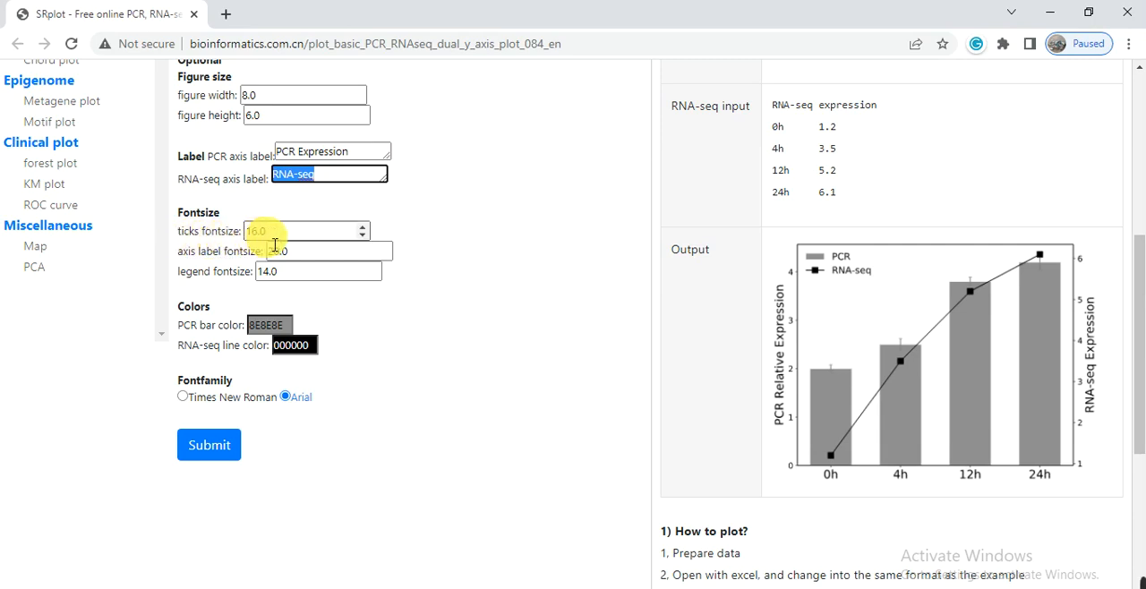
left_click_drag(278, 242, 243, 242)
type("1")
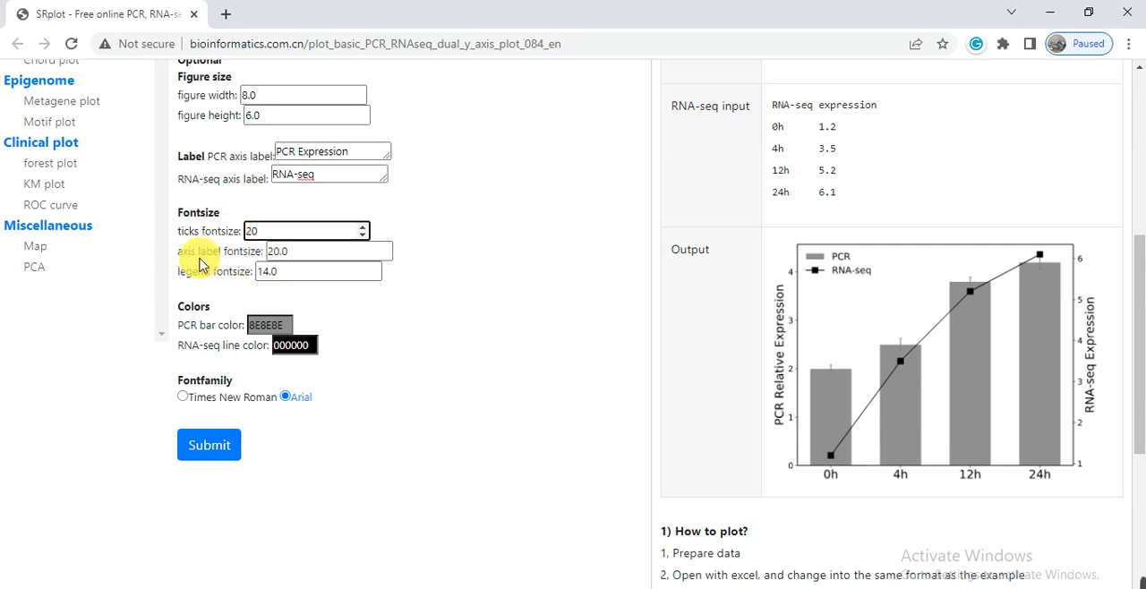
left_click_drag(307, 251, 265, 260)
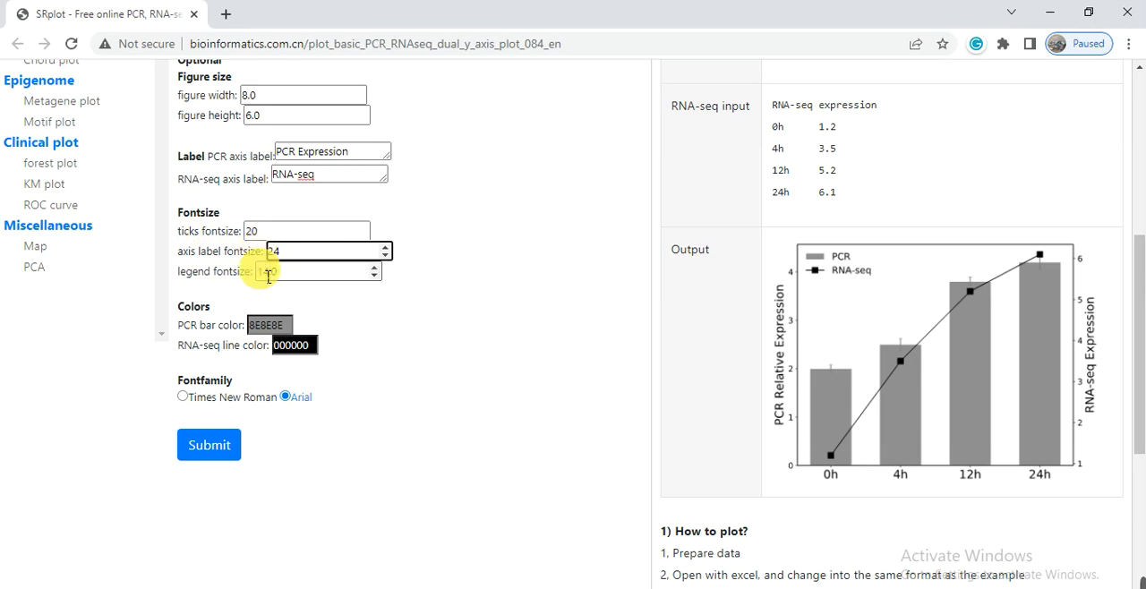
left_click(291, 277)
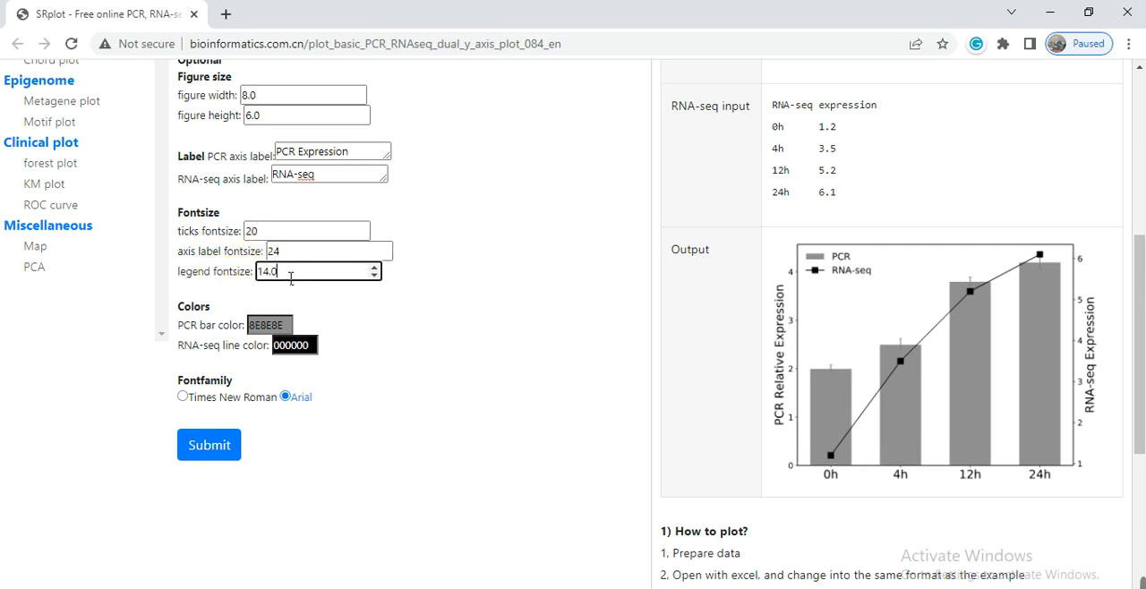
left_click_drag(263, 280, 263, 279)
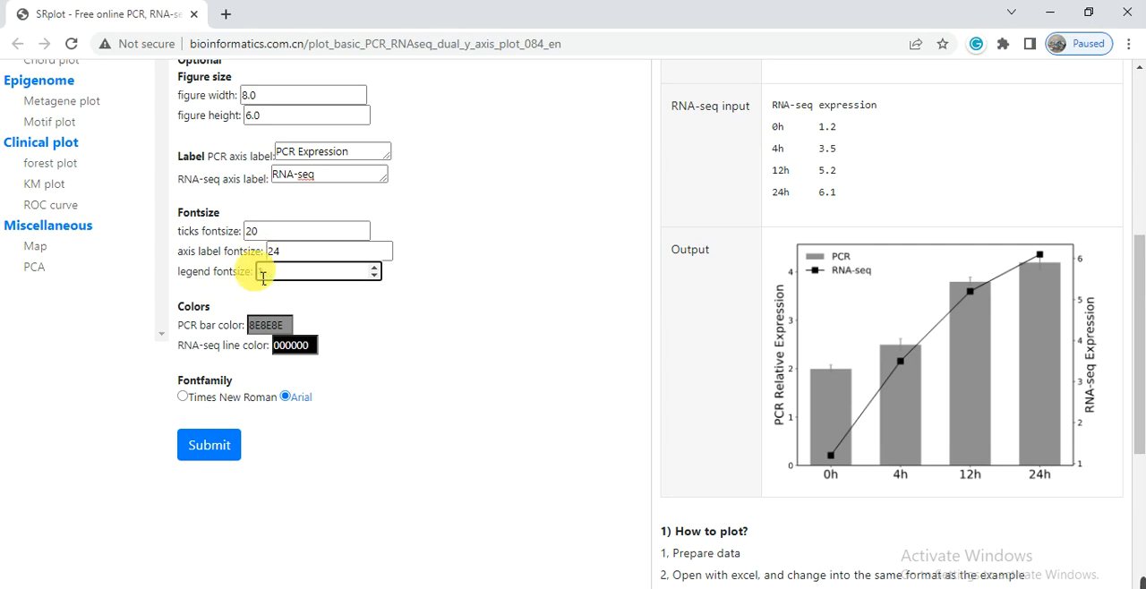
type("18")
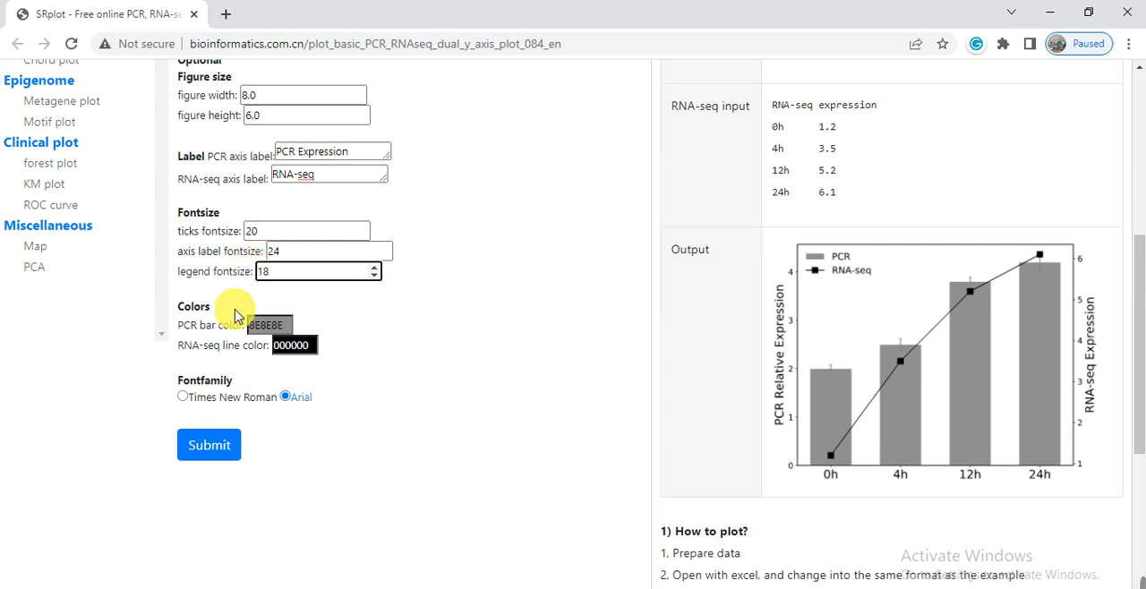
left_click(348, 329)
left_click(197, 351)
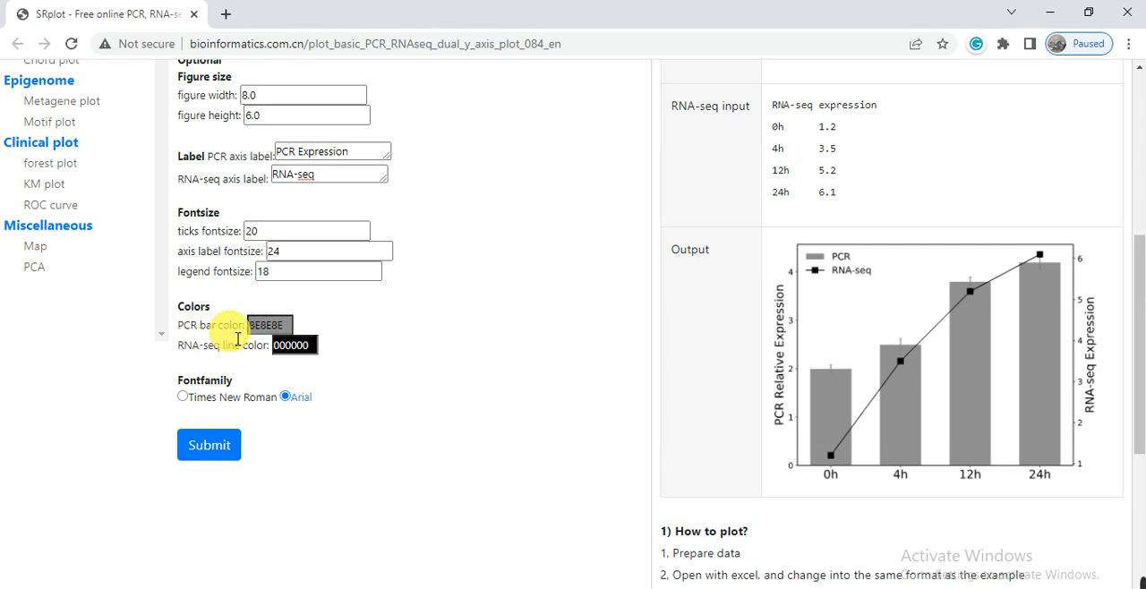
Change the PCR bar color to the blue shade 332ADB.
left_click(266, 325)
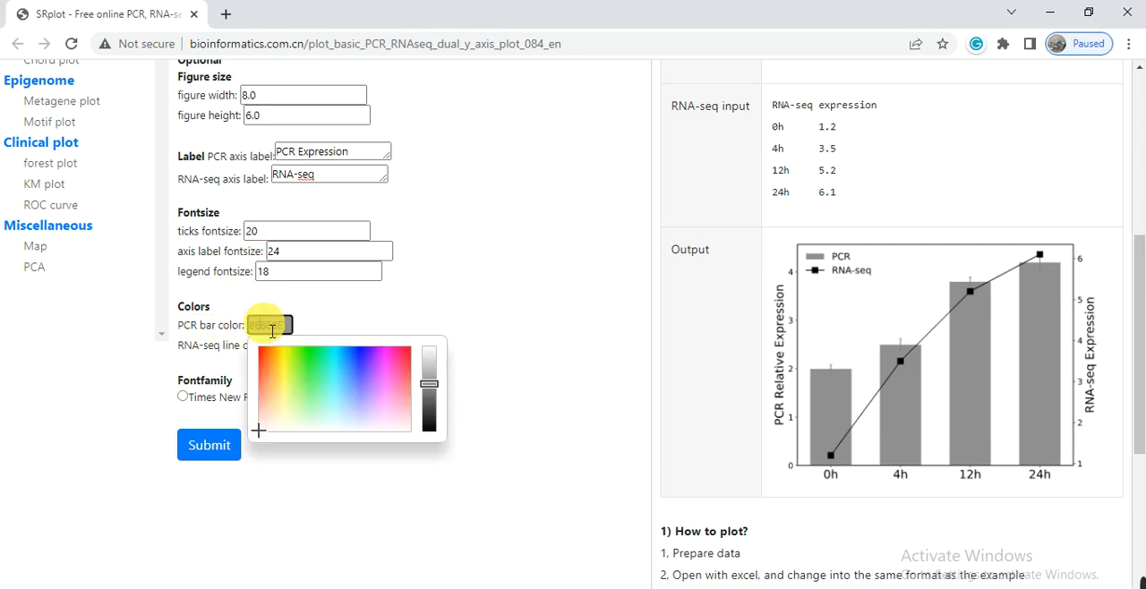
left_click(373, 376)
left_click(361, 362)
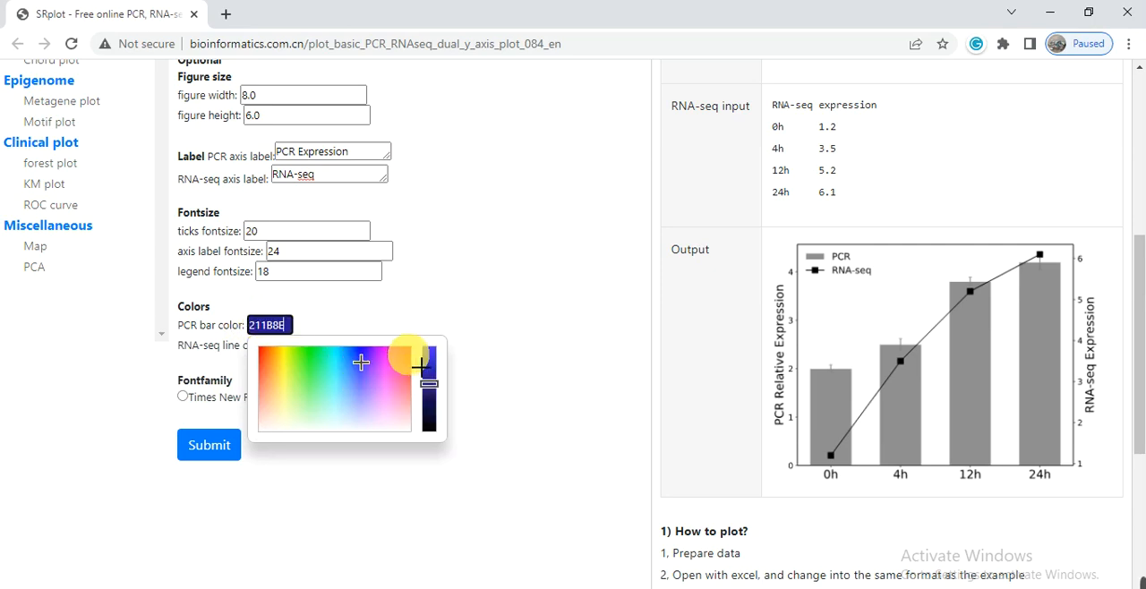
left_click(426, 365)
left_click(377, 310)
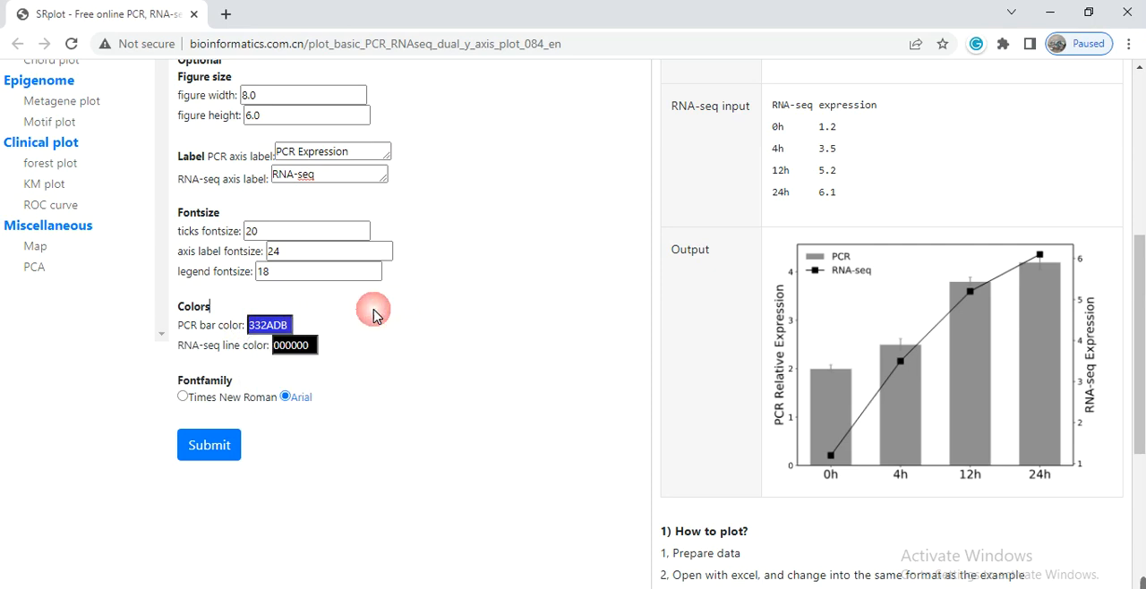
Change the RNA-seq line color to the green shade 29D119.
left_click(296, 349)
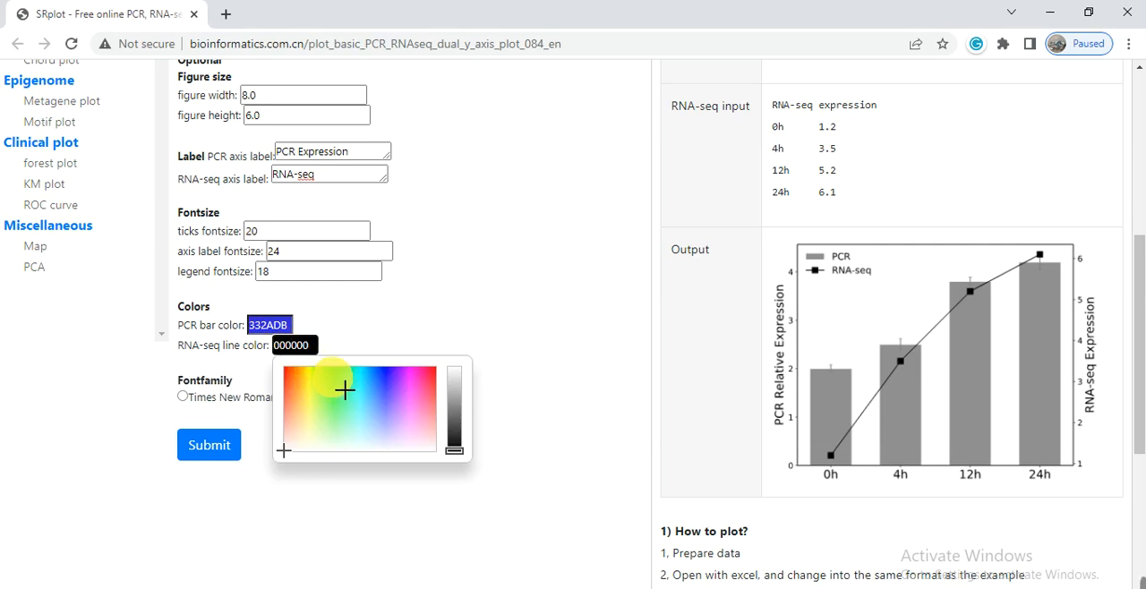
left_click(333, 377)
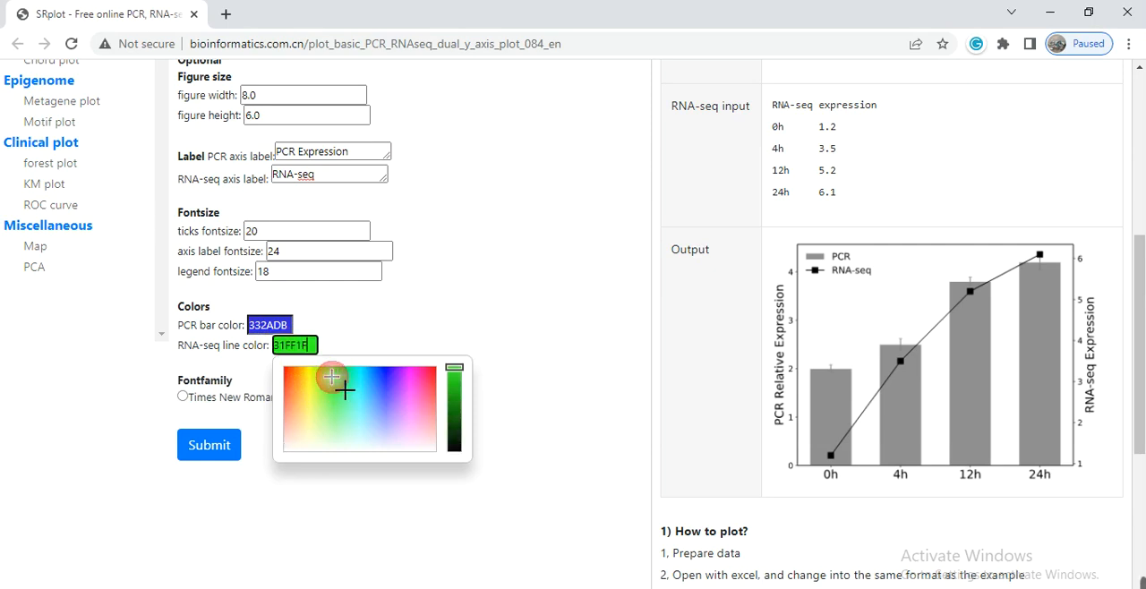
left_click(454, 385)
left_click(396, 307)
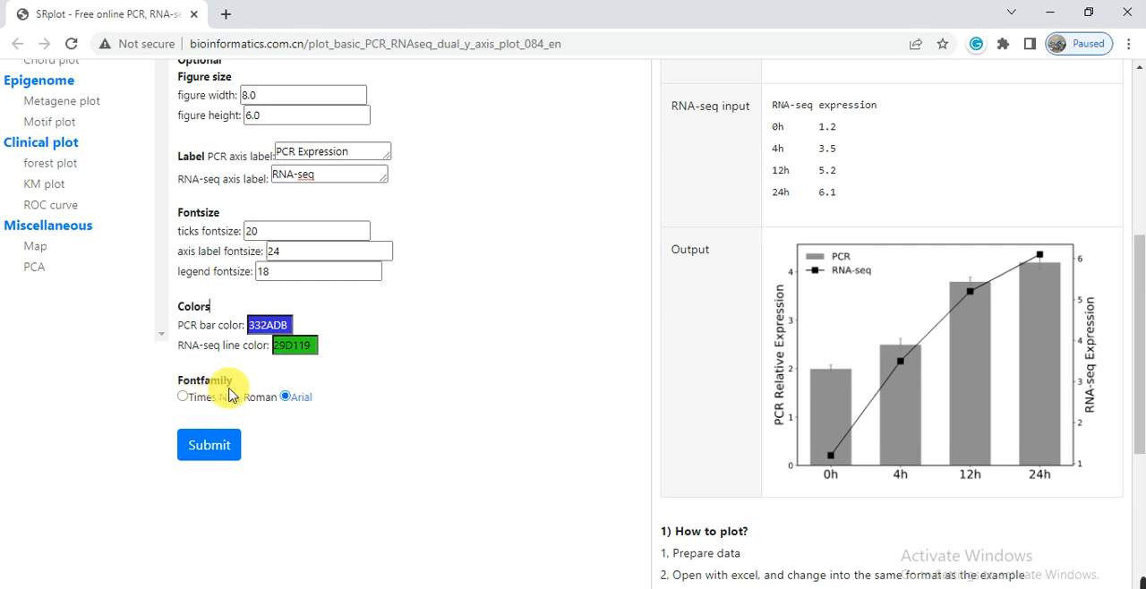
Choose Times New Roman as the font family and submit the plot.
left_click(182, 398)
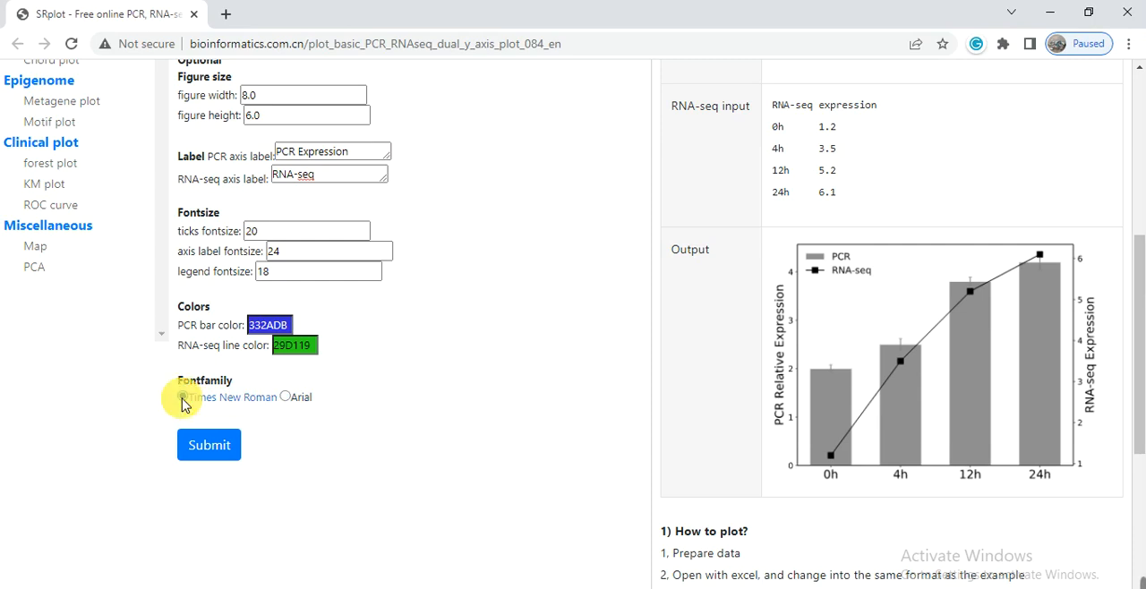
left_click(217, 450)
left_click(215, 445)
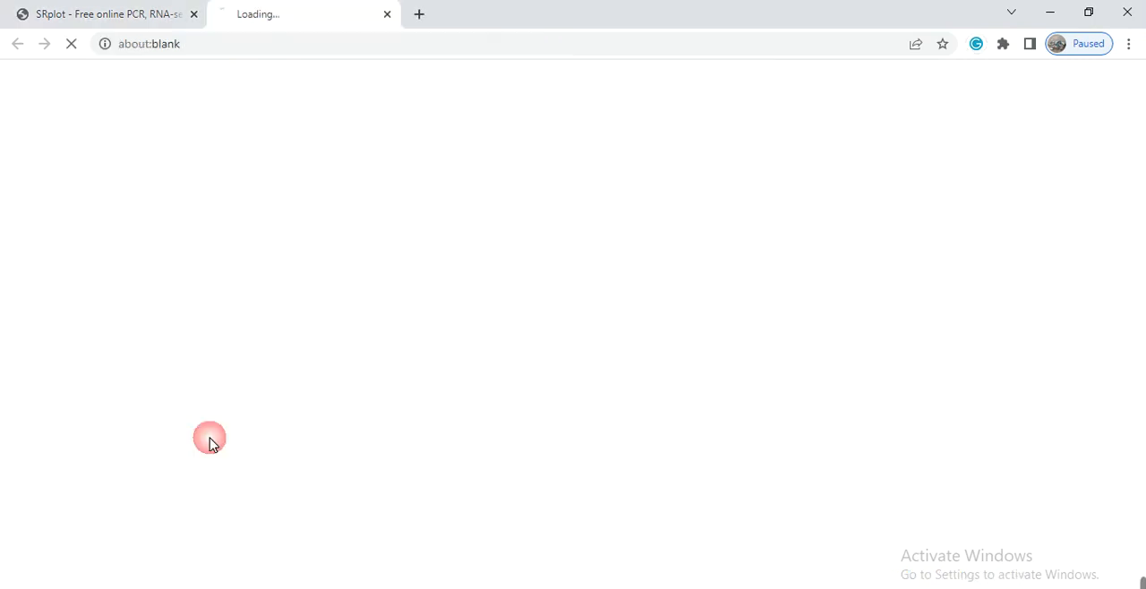